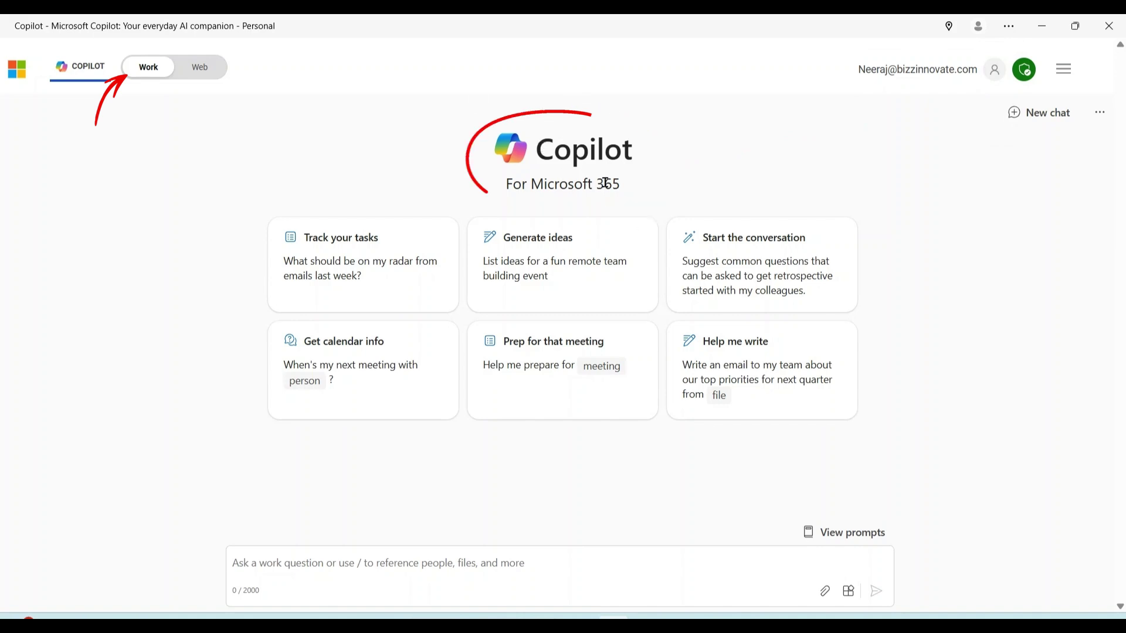
Place the cursor in the empty Copilot Work-mode message box.
left_click(528, 562)
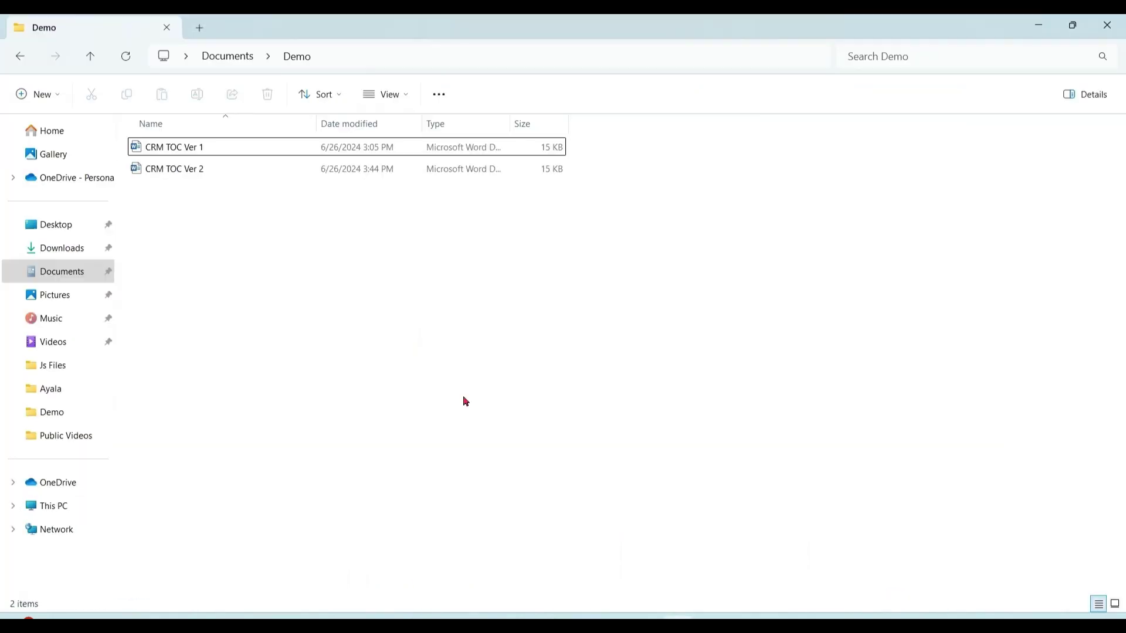
left_click(228, 152)
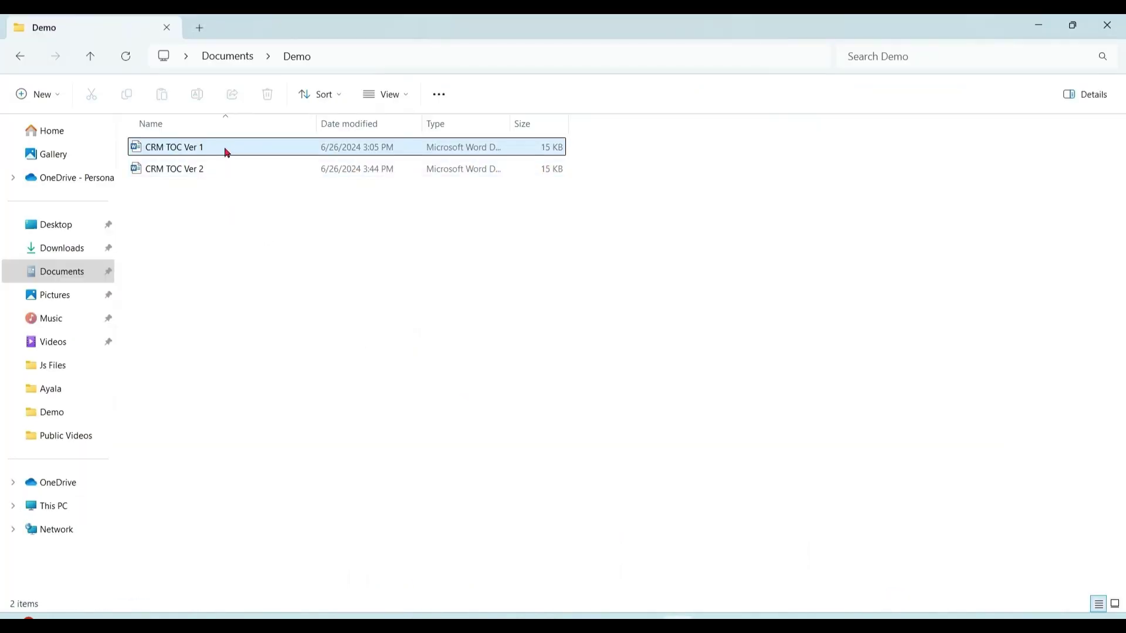
double_click(228, 153)
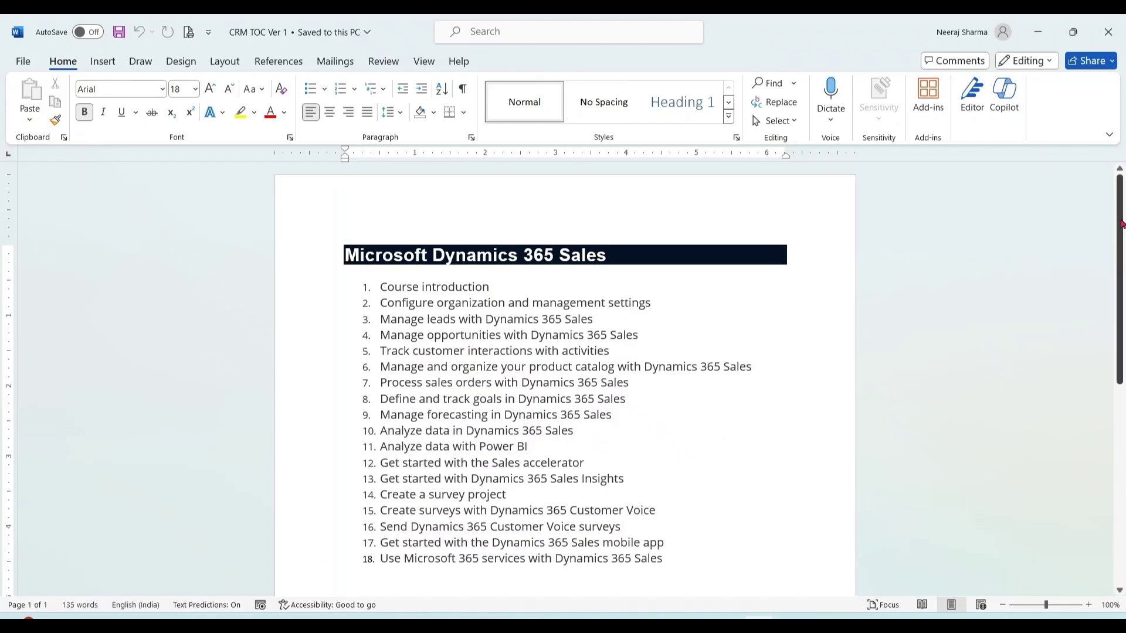
mouse_move(1120, 222)
left_mouse_down()
mouse_move(1120, 261)
mouse_move(1120, 223)
left_mouse_up()
left_click(750, 557)
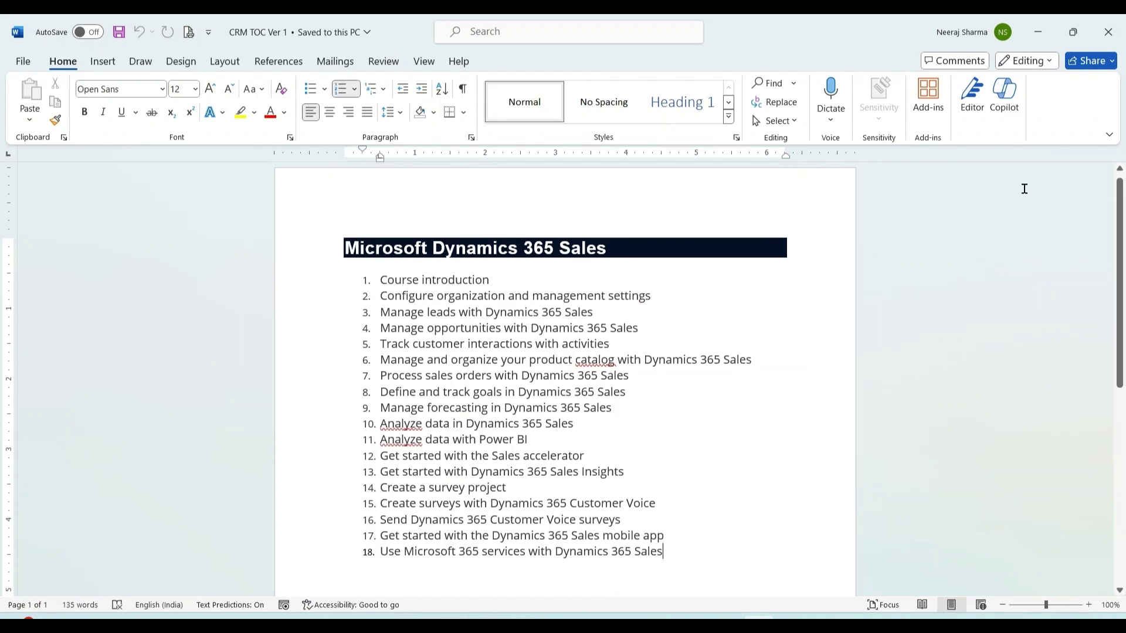
left_click(1108, 32)
double_click(192, 170)
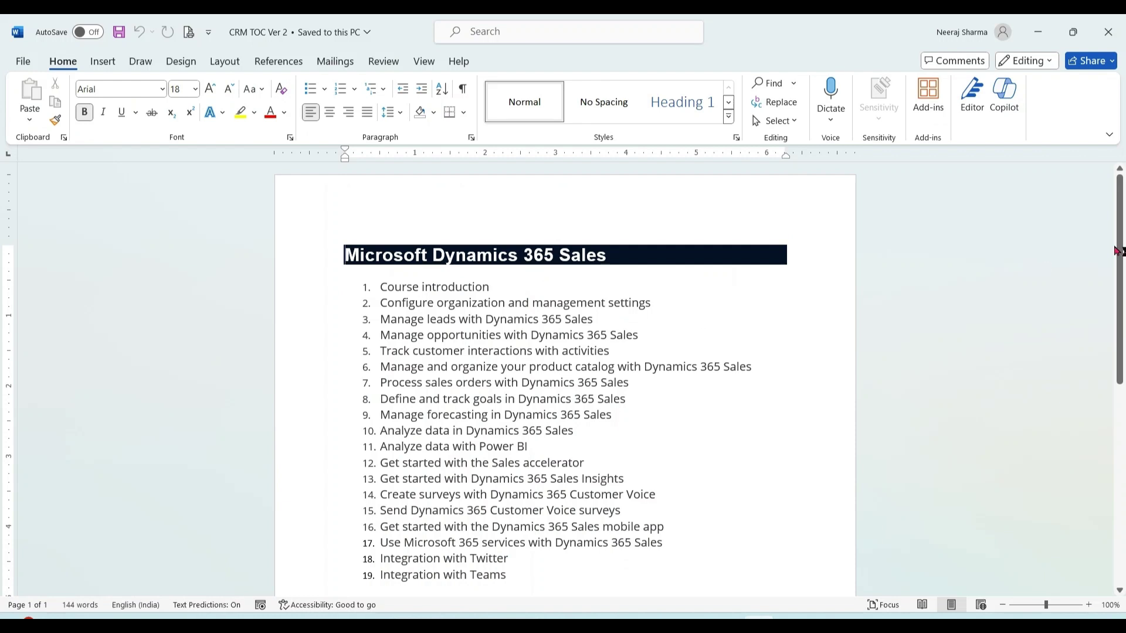
left_click_drag(1120, 235, 1120, 261)
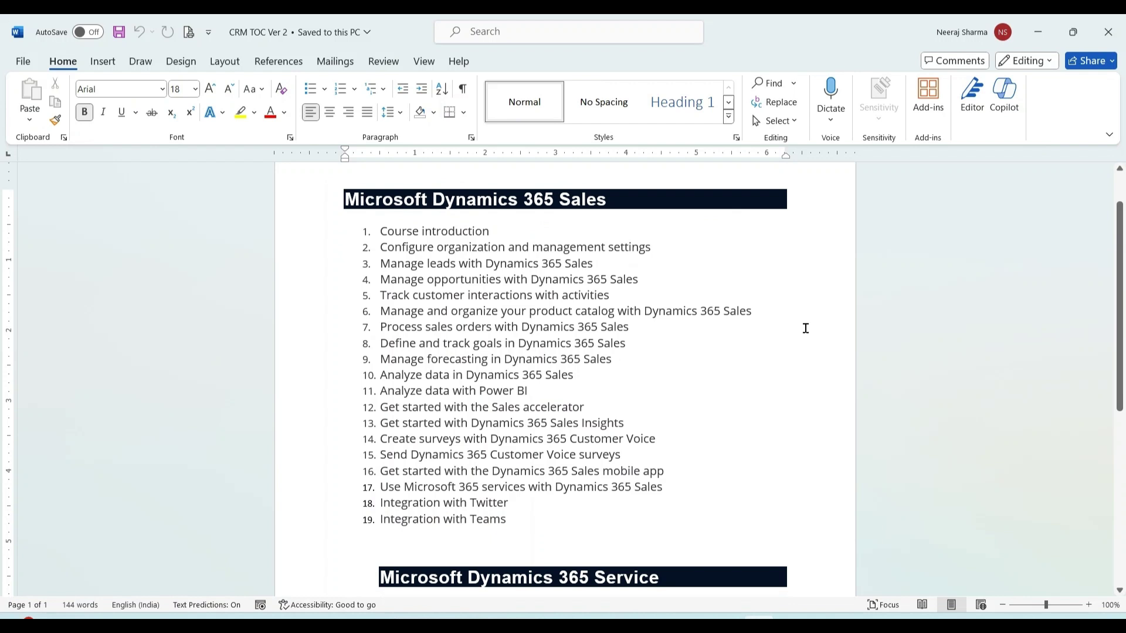
left_click(524, 529)
left_click(523, 502)
scroll(626, 466, "down", 3)
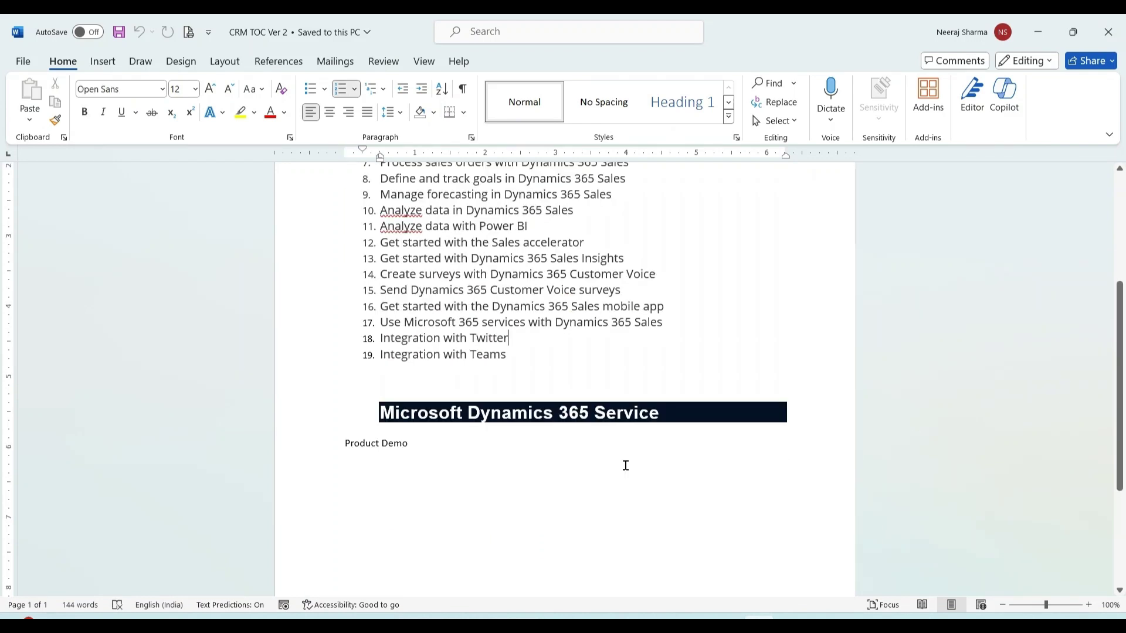
left_click(448, 447)
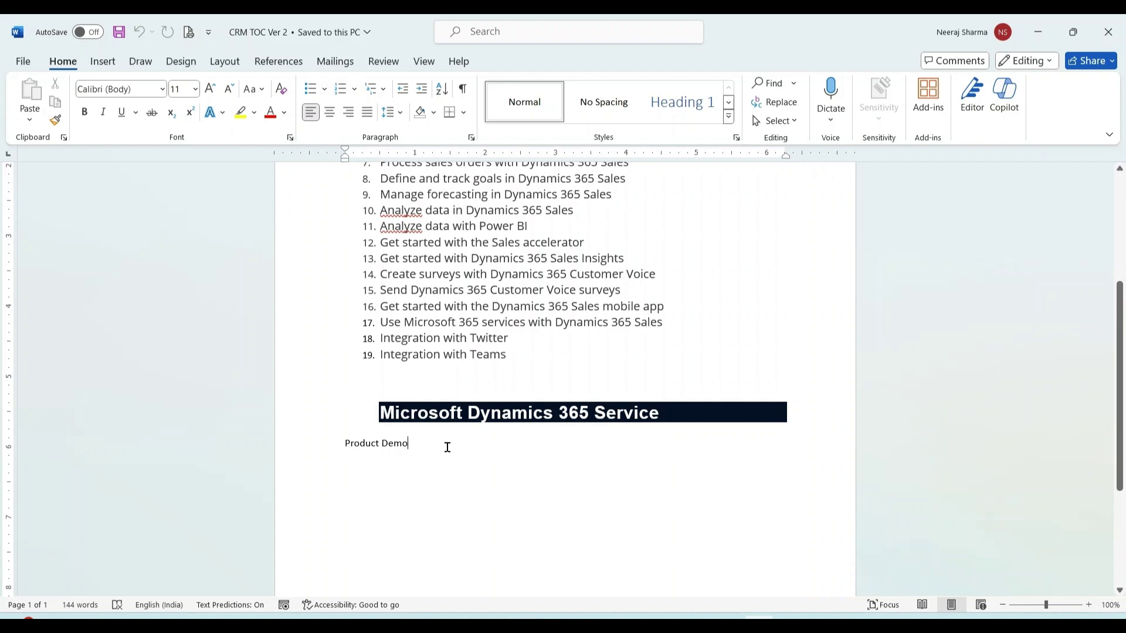
left_click(1108, 31)
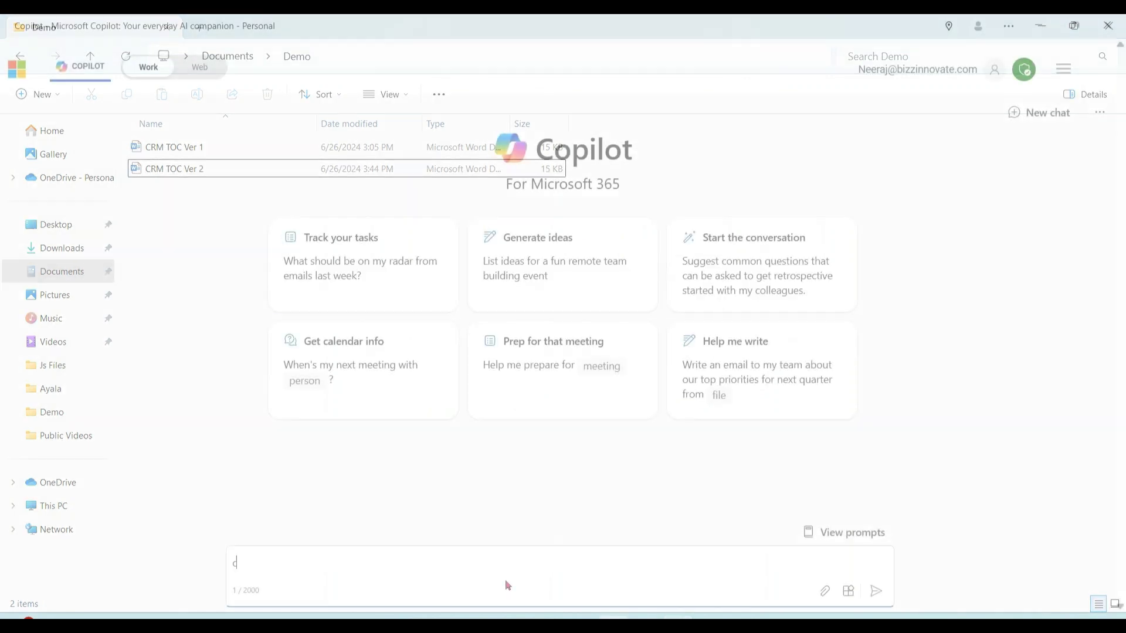
Send Copilot a 'compare' prompt with CRM TOC Ver 1 and CRM TOC Ver 2 attached.
type("pare /")
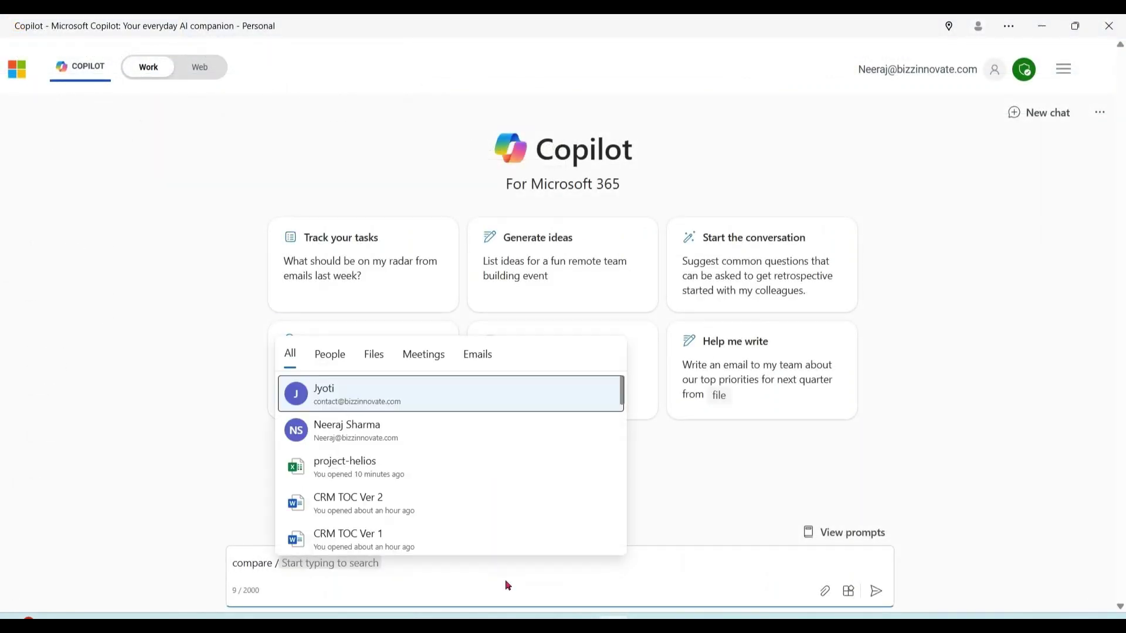
left_click(379, 357)
left_click(384, 465)
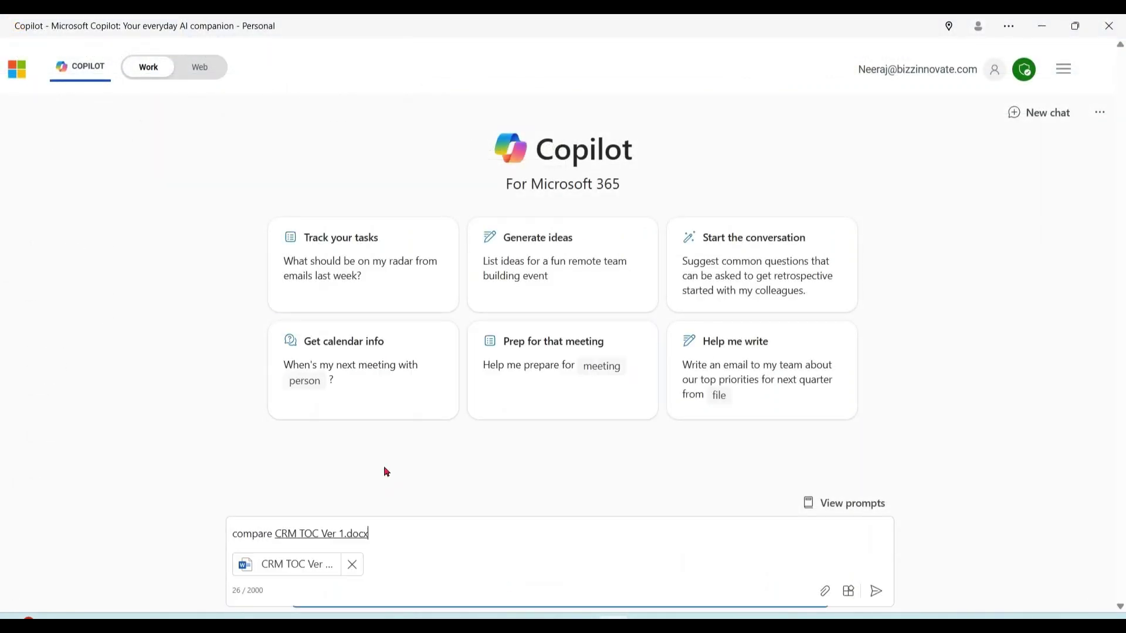
type("/")
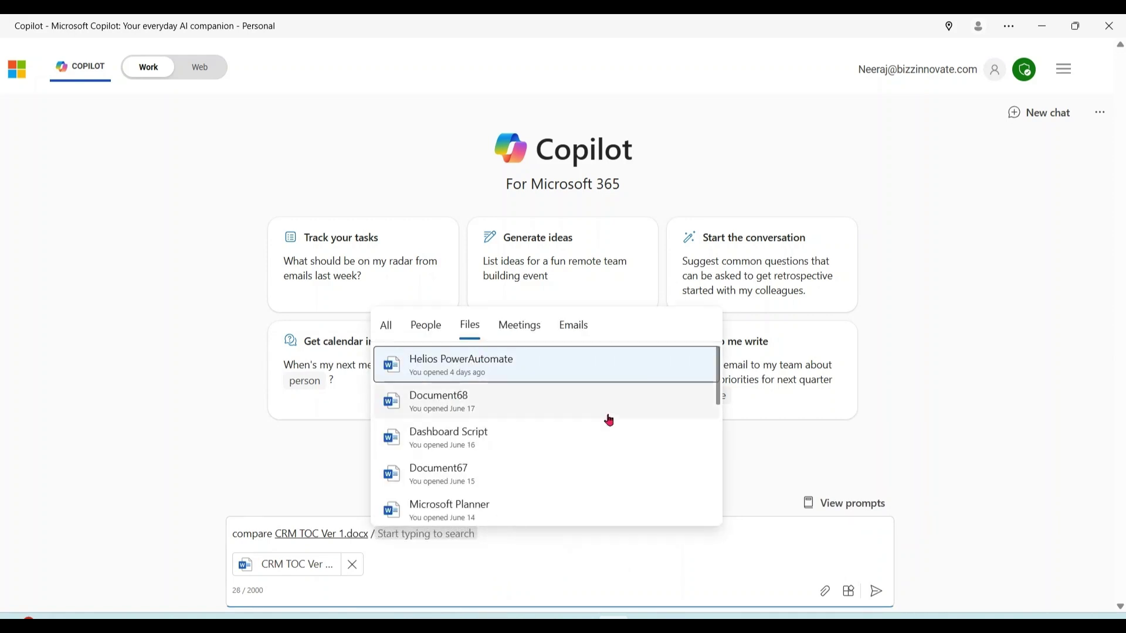
type("crm")
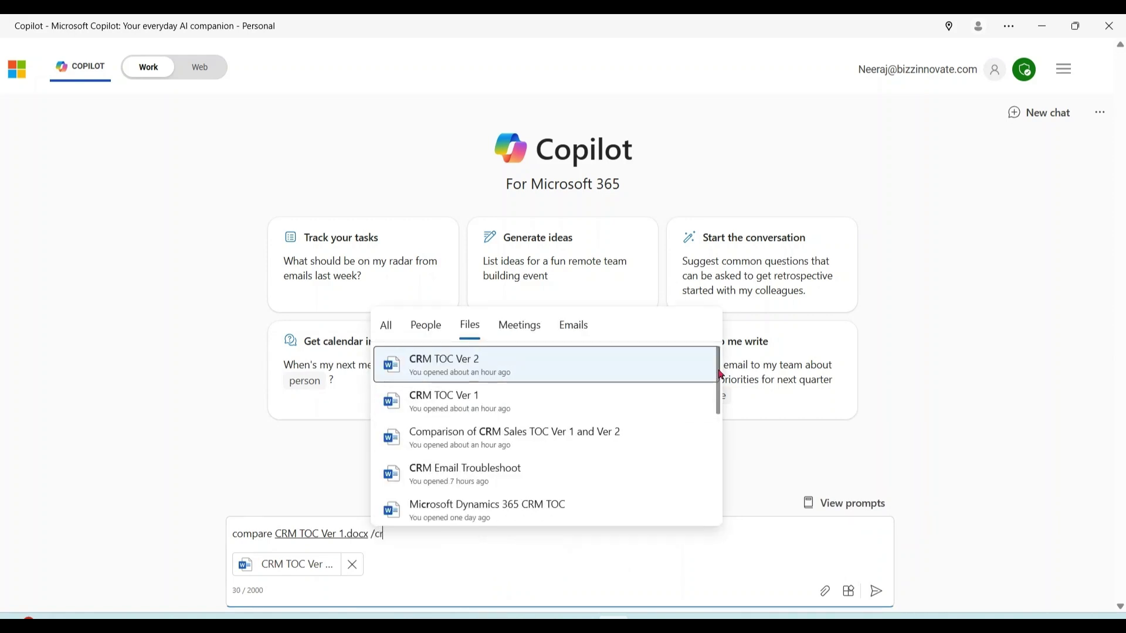
left_click(641, 372)
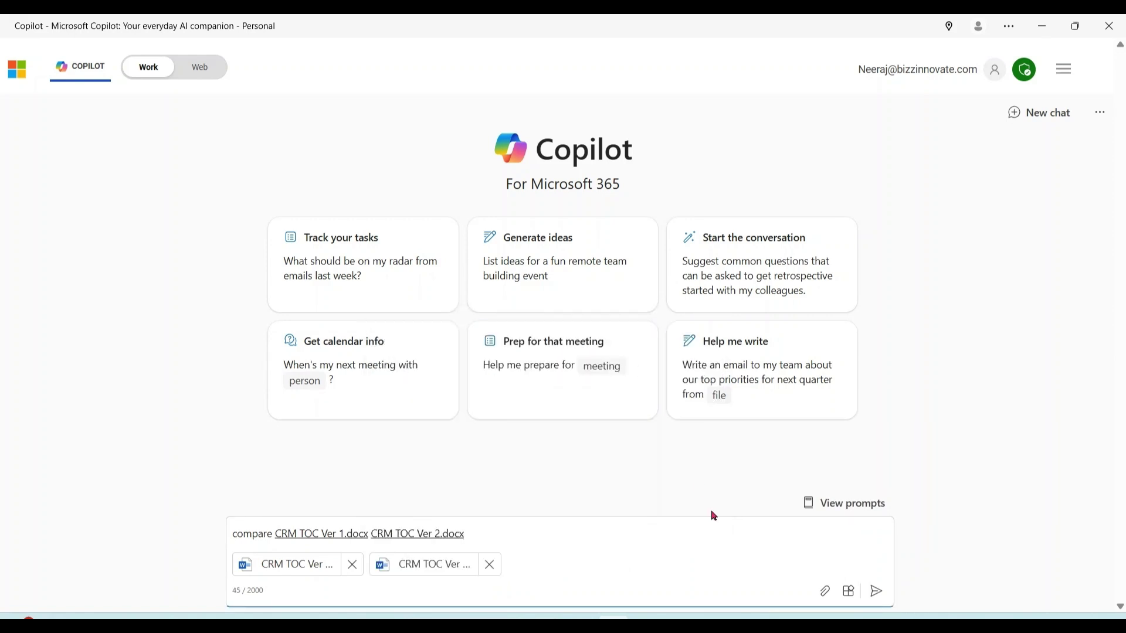
left_click(878, 593)
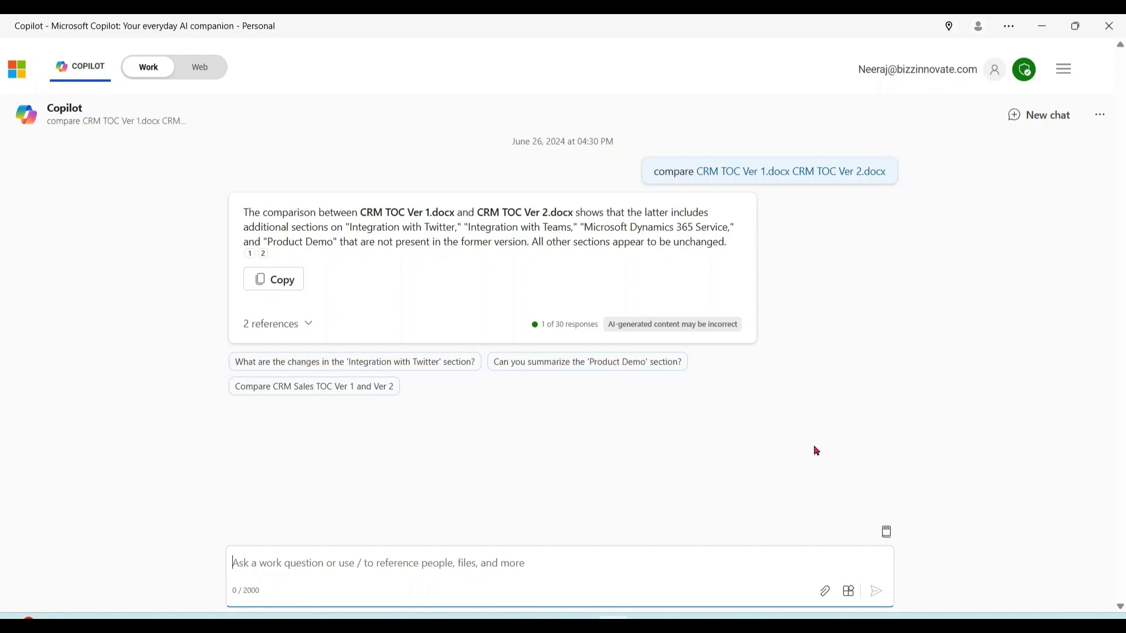
Switch from Copilot's finished comparison answer to a new Chrome tab.
left_click(654, 617)
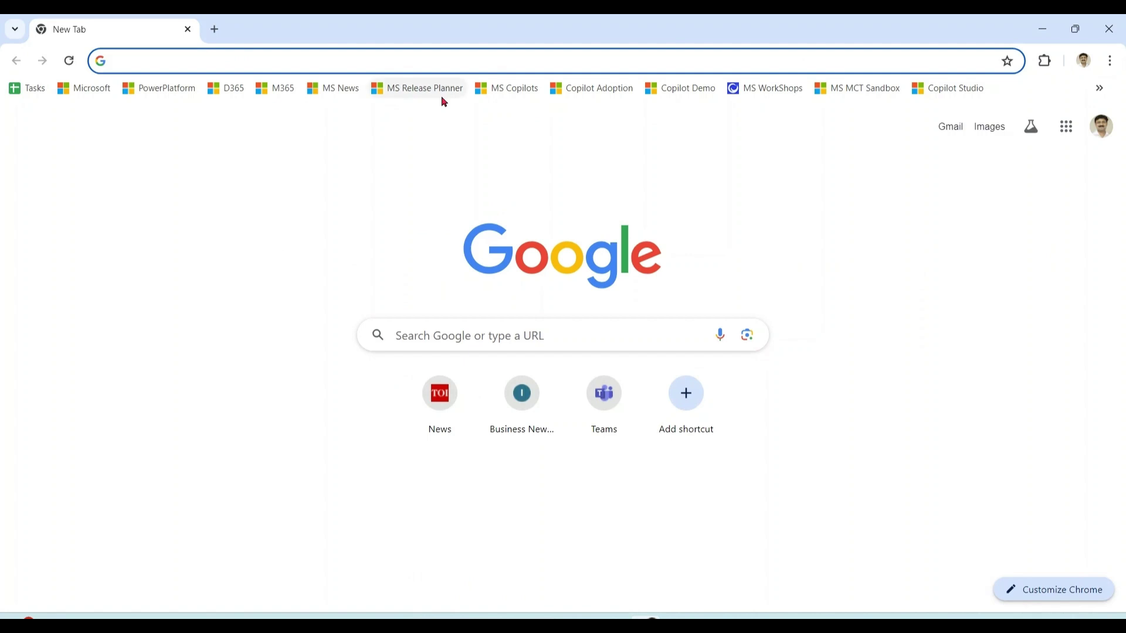
From office.com, launch Word and create a blank document, Document70.
type("office.com")
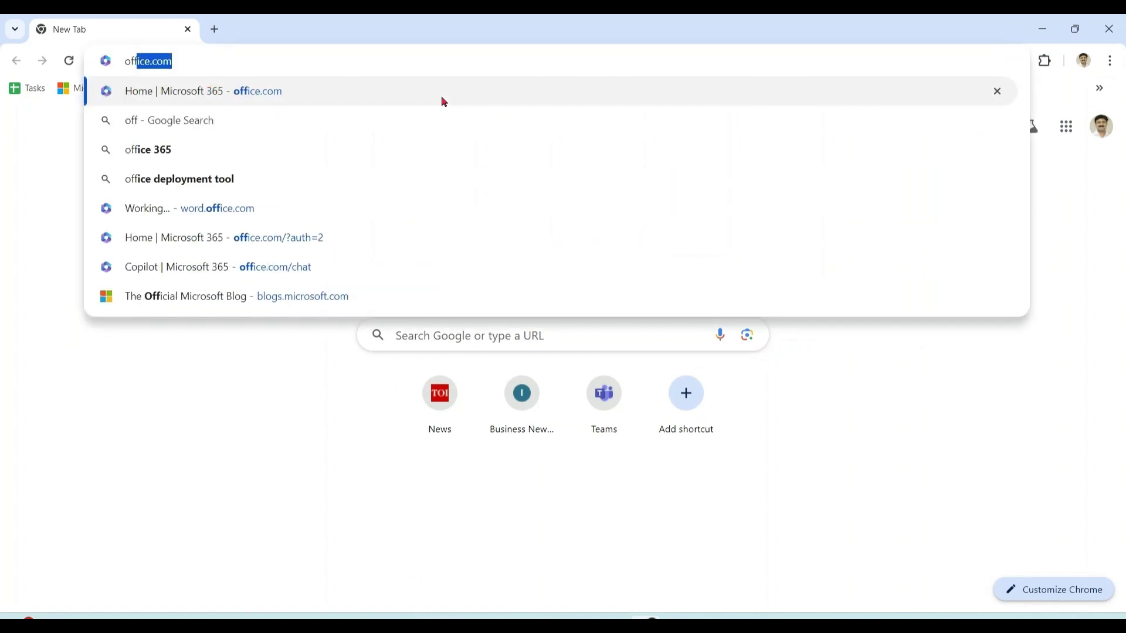
left_click(444, 102)
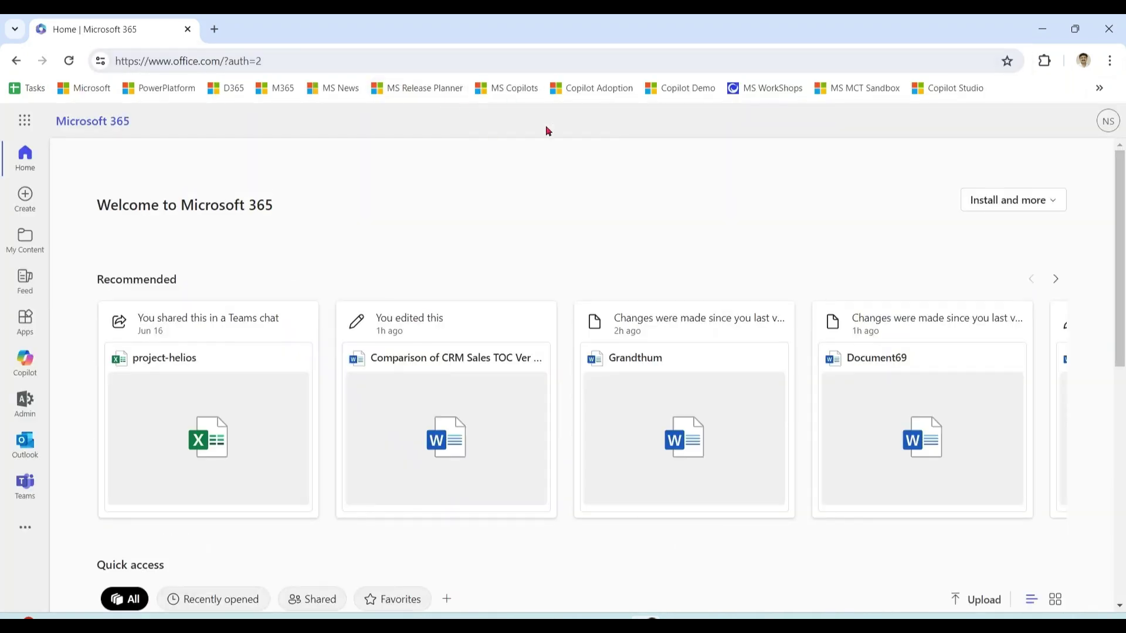
left_click(25, 120)
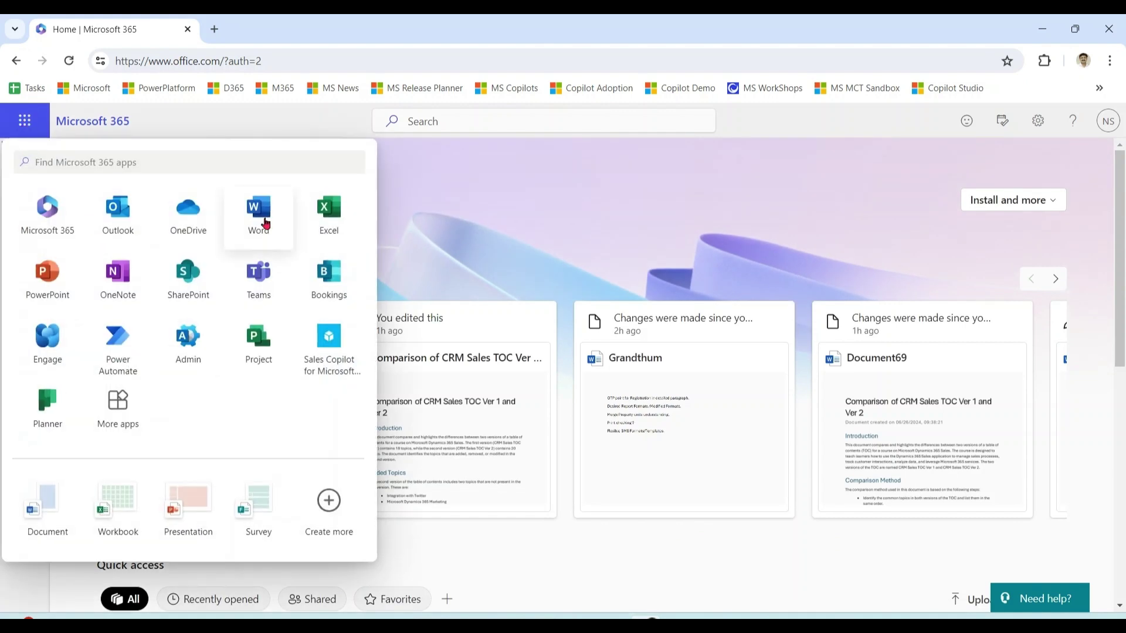
left_click(262, 218)
left_click(160, 245)
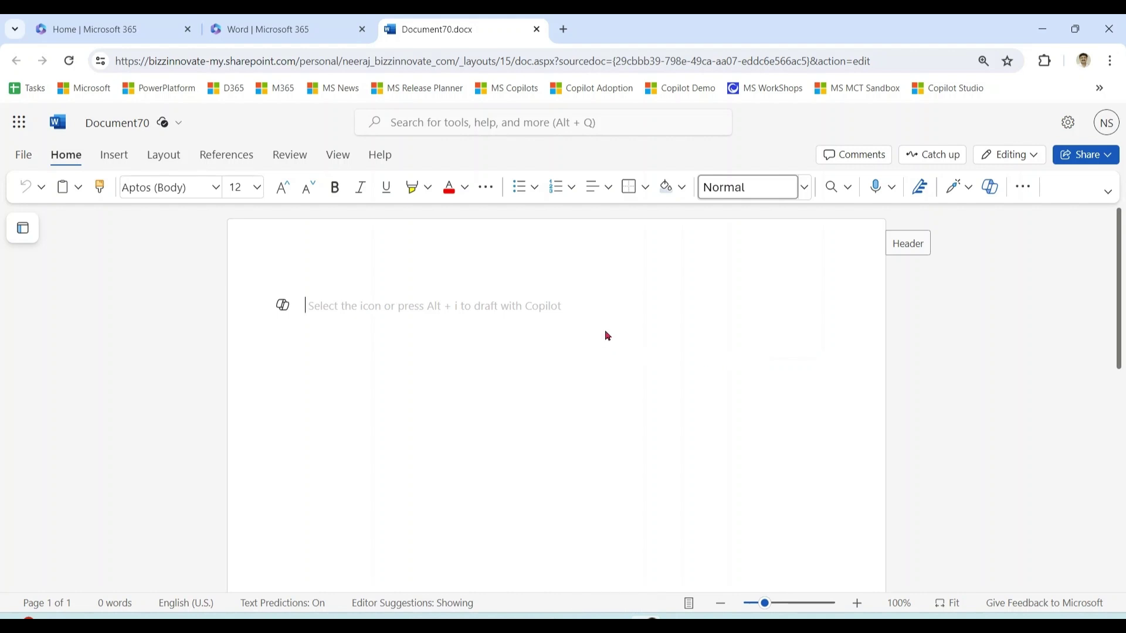
Prompt Copilot to 'compare and highlight difference' of CRM TOC Ver 1.docx and Ver 2.docx 'in tabular manner'.
left_click(283, 308)
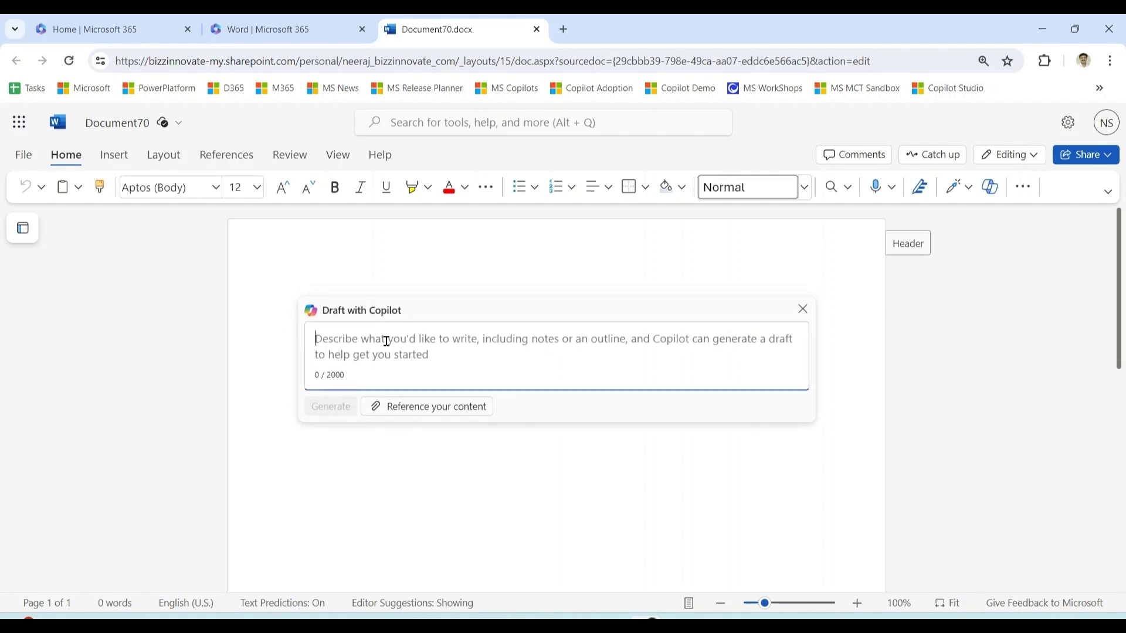
type("compare ")
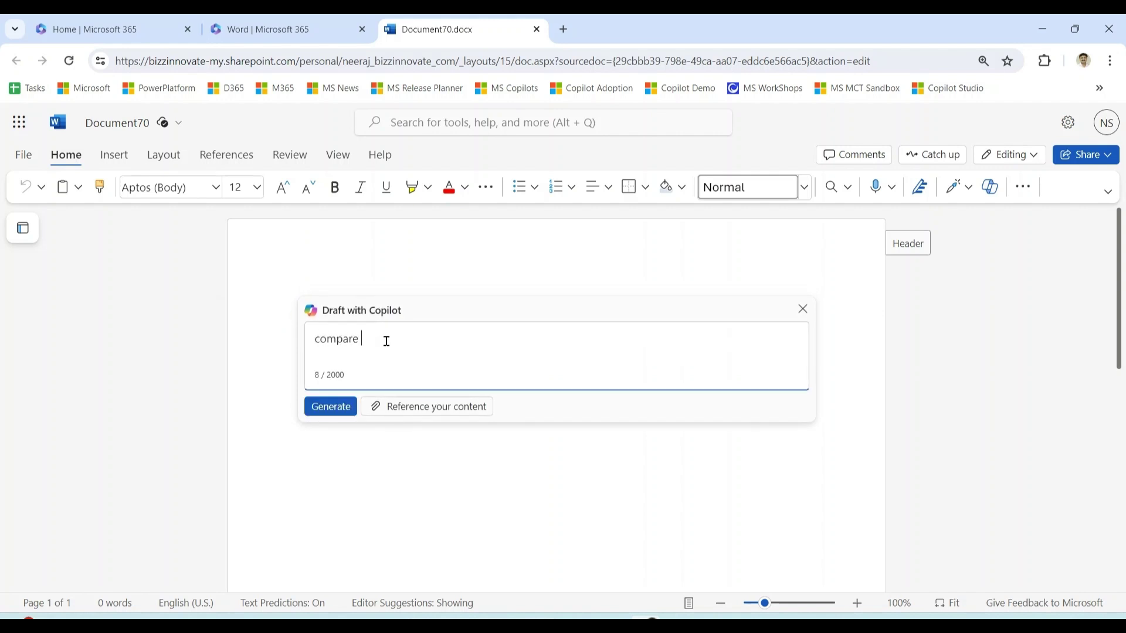
type("and highlight differen")
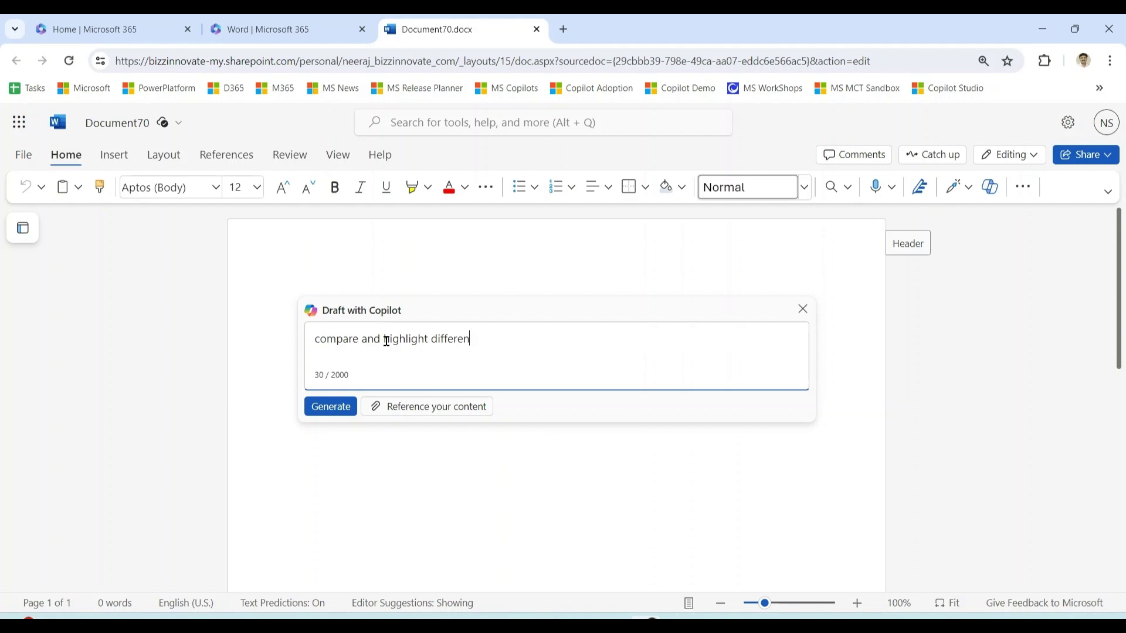
type("ce /")
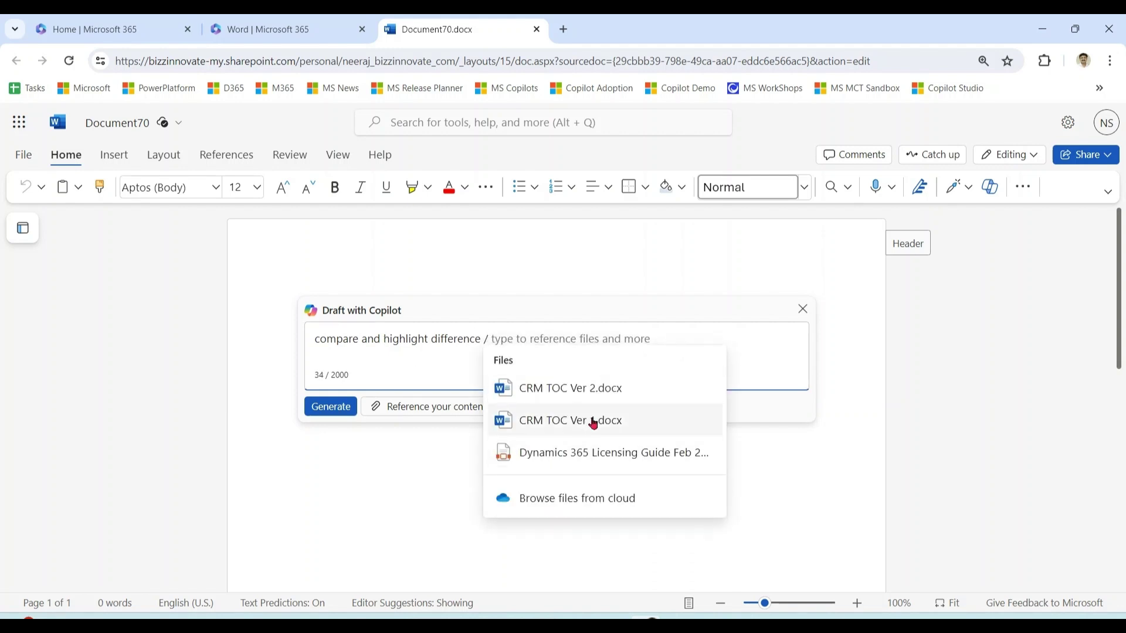
left_click(593, 422)
left_click(661, 389)
type("in tabular manner")
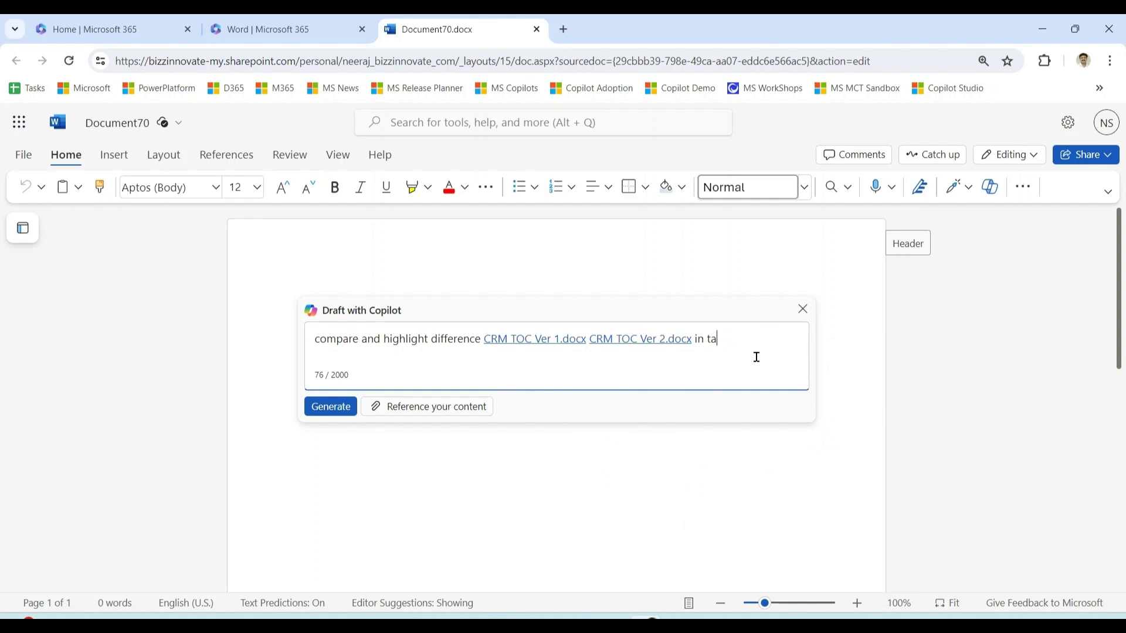
left_click(340, 409)
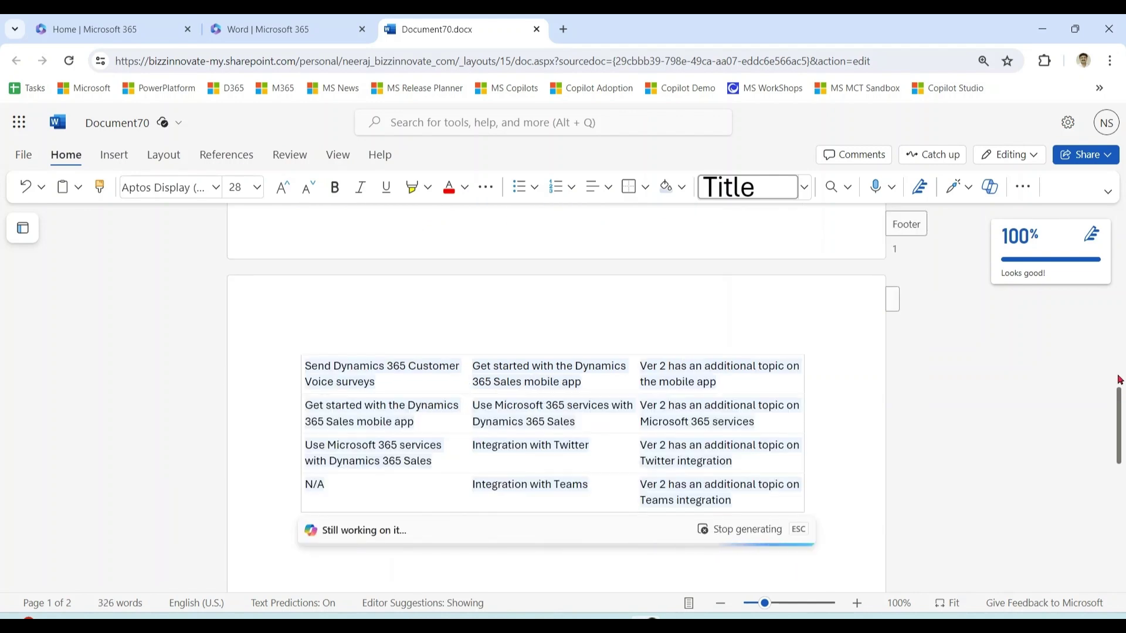
Scroll through the finished comparison table down to the Dynamics 365 Service and Product Demo rows.
mouse_move(1120, 446)
left_mouse_down()
mouse_move(1120, 229)
mouse_move(1121, 446)
left_mouse_up()
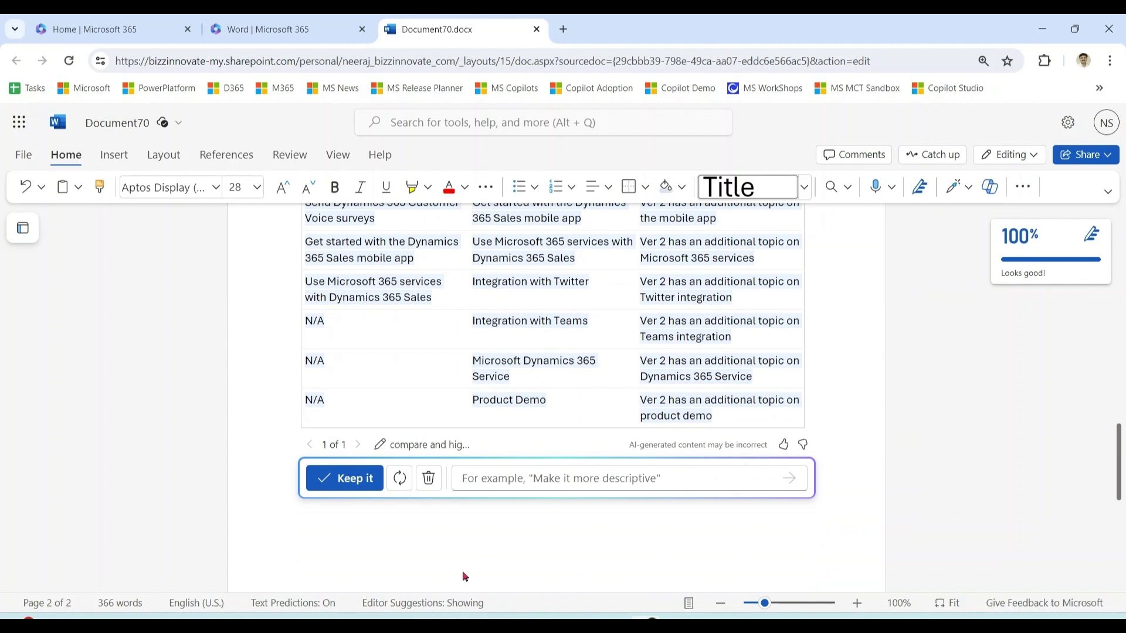
Regenerate the table and check the Integration with Teams and Product Demo rows in version 2 of 2.
left_click(399, 479)
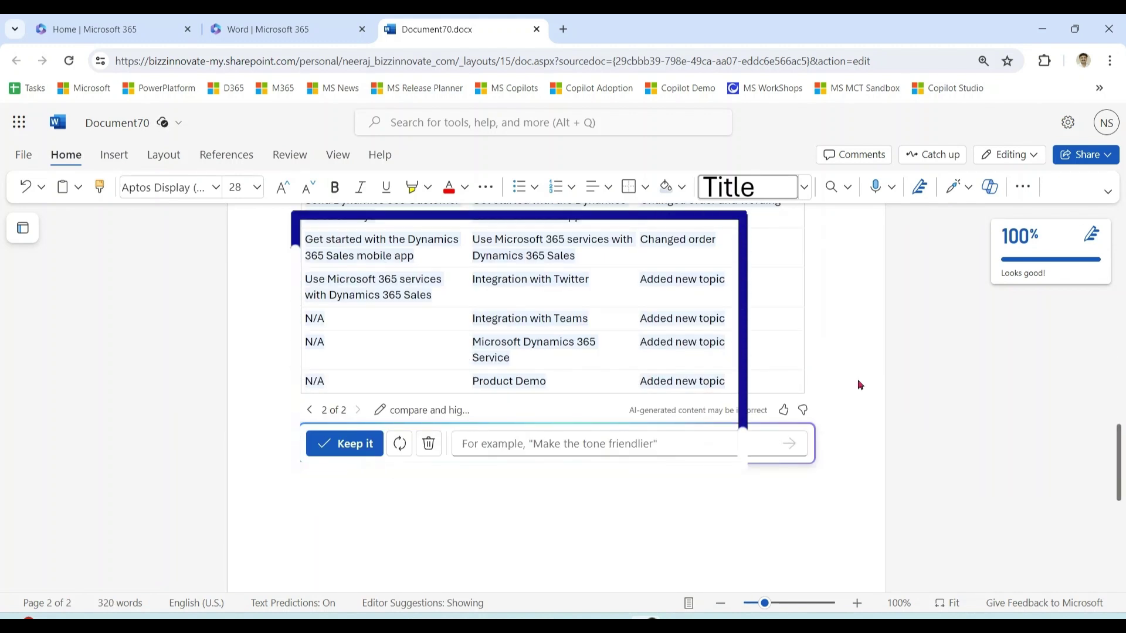
left_click(572, 320)
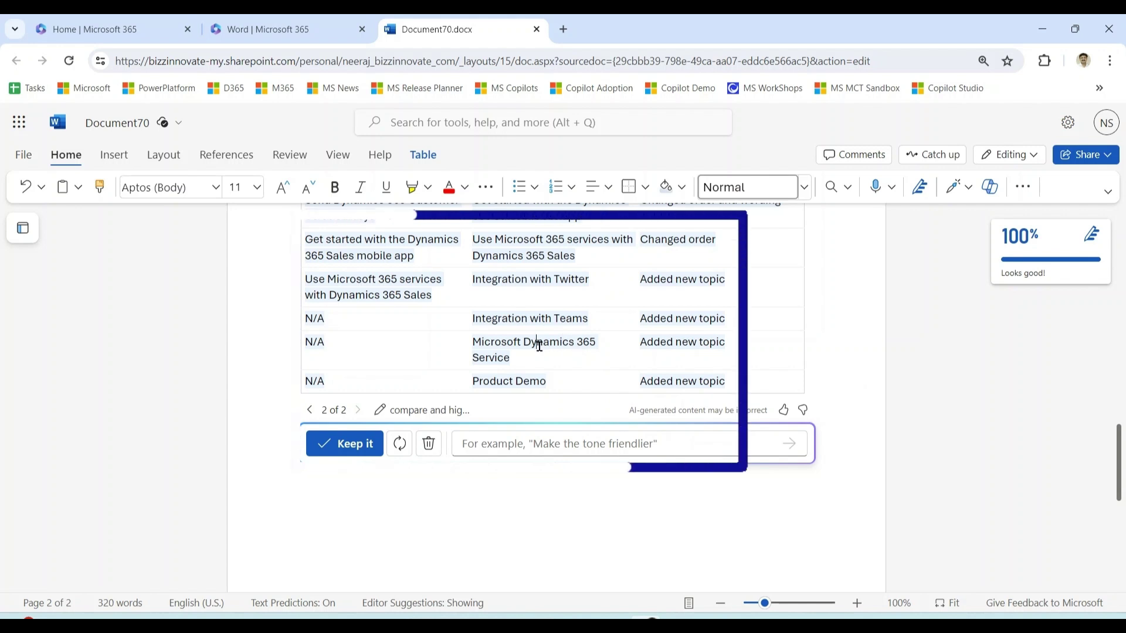
left_click(531, 380)
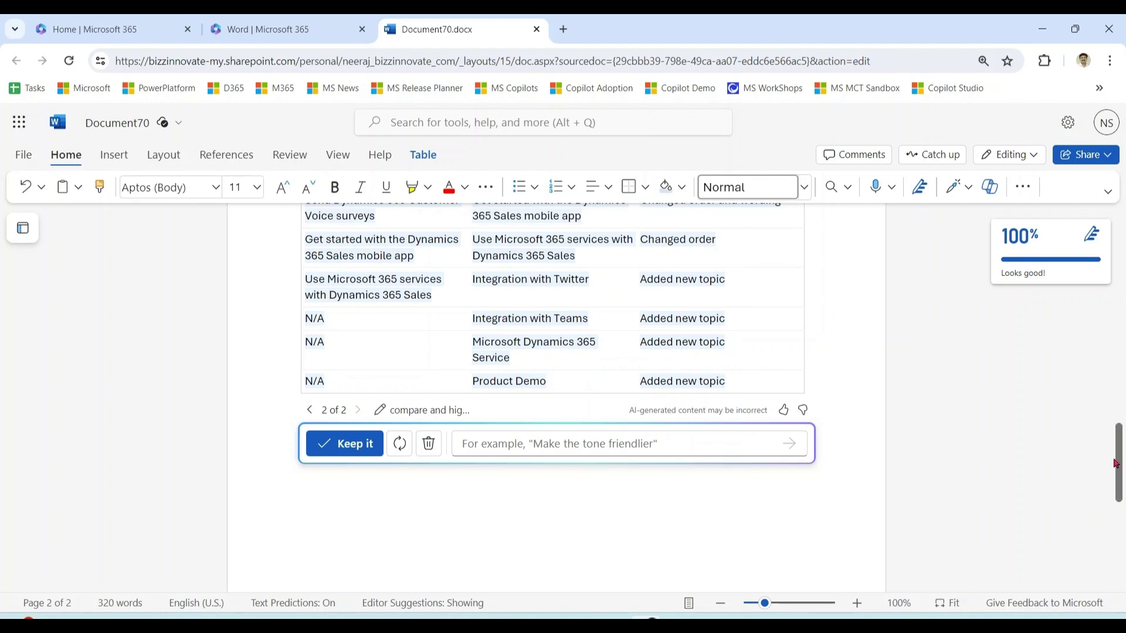
left_click_drag(1117, 464, 1120, 499)
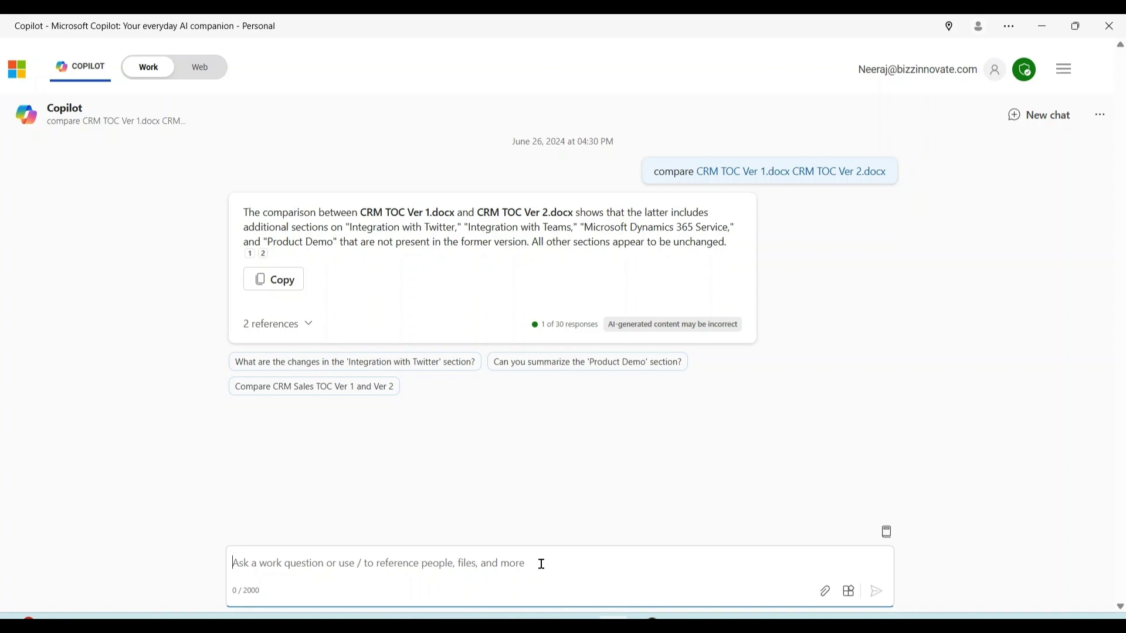
Switch Copilot to Web mode and begin a new prompt with 'compare /'.
left_click(199, 66)
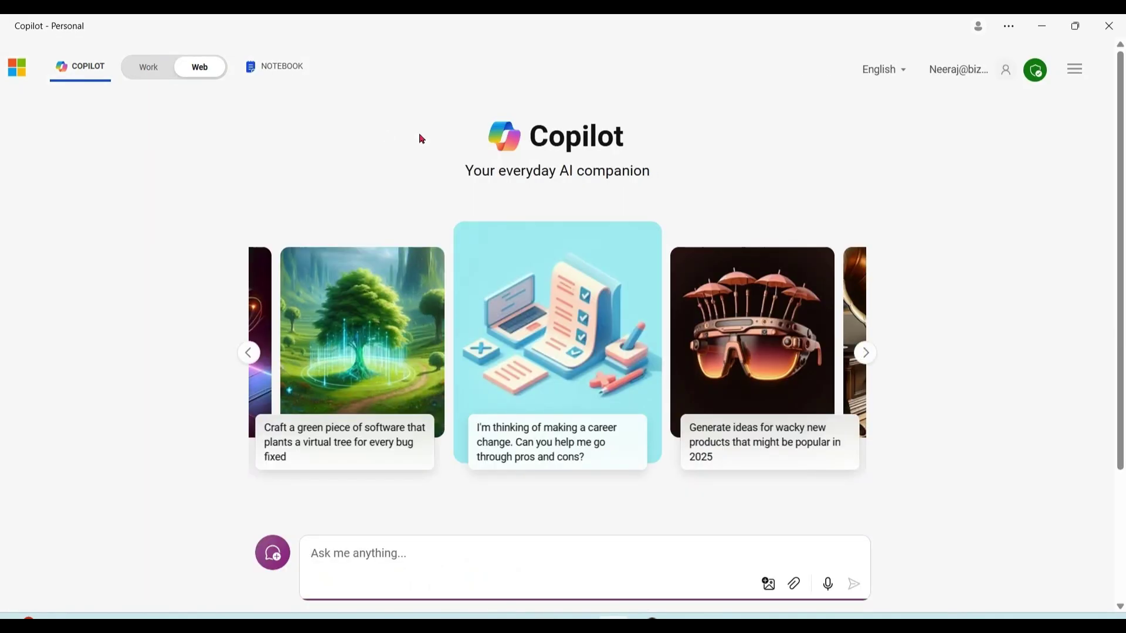
left_click_drag(532, 137, 631, 136)
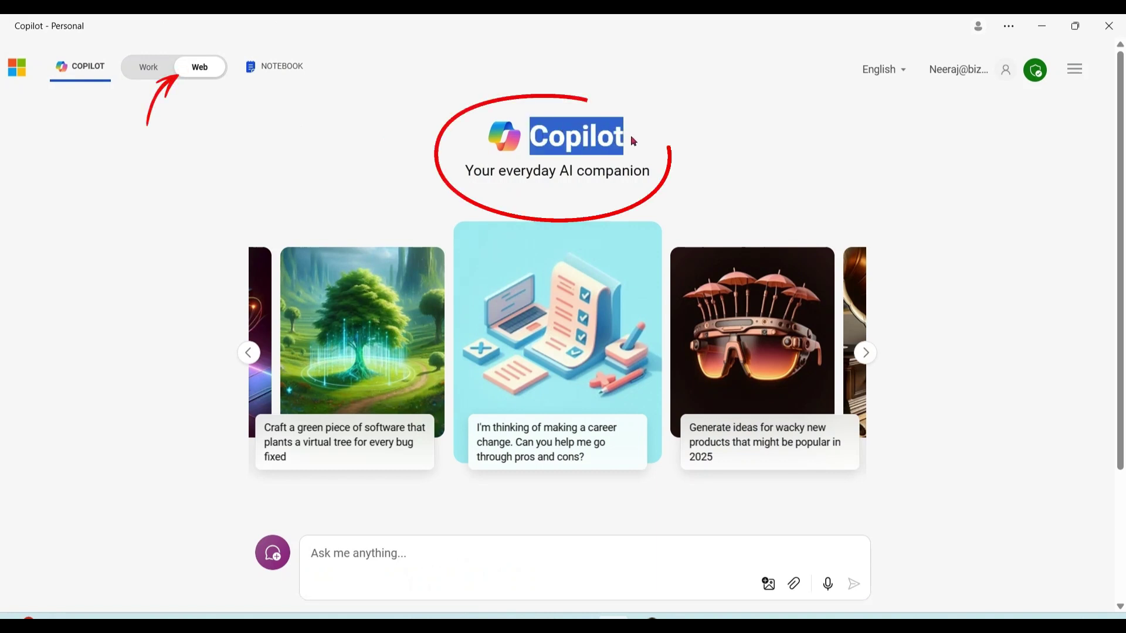
left_click(665, 151)
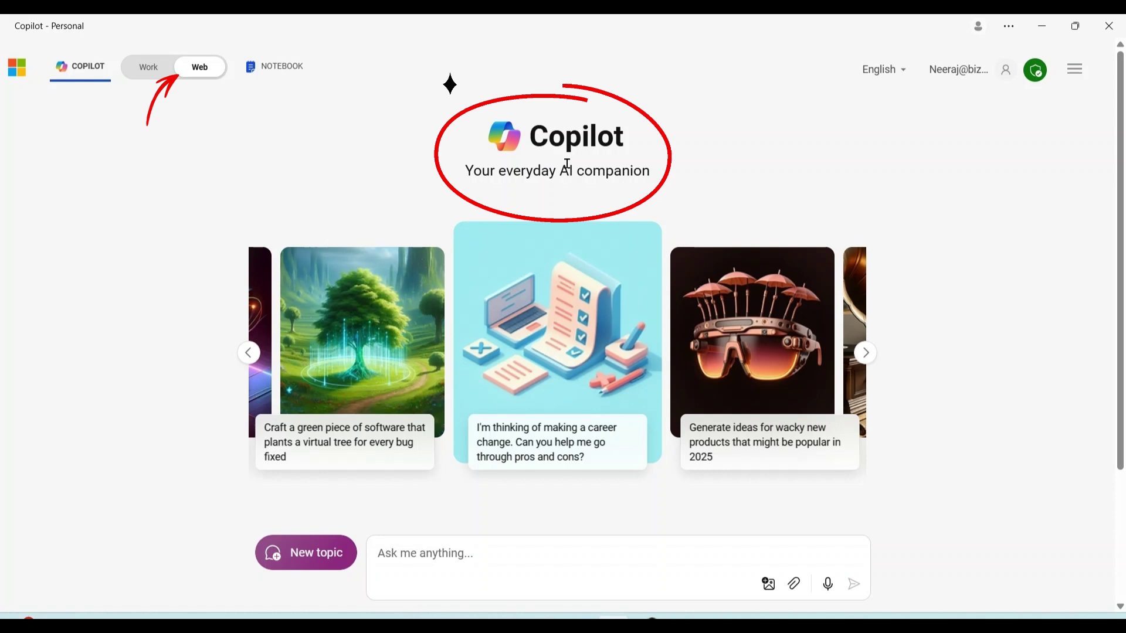
left_click(440, 556)
type("compare /")
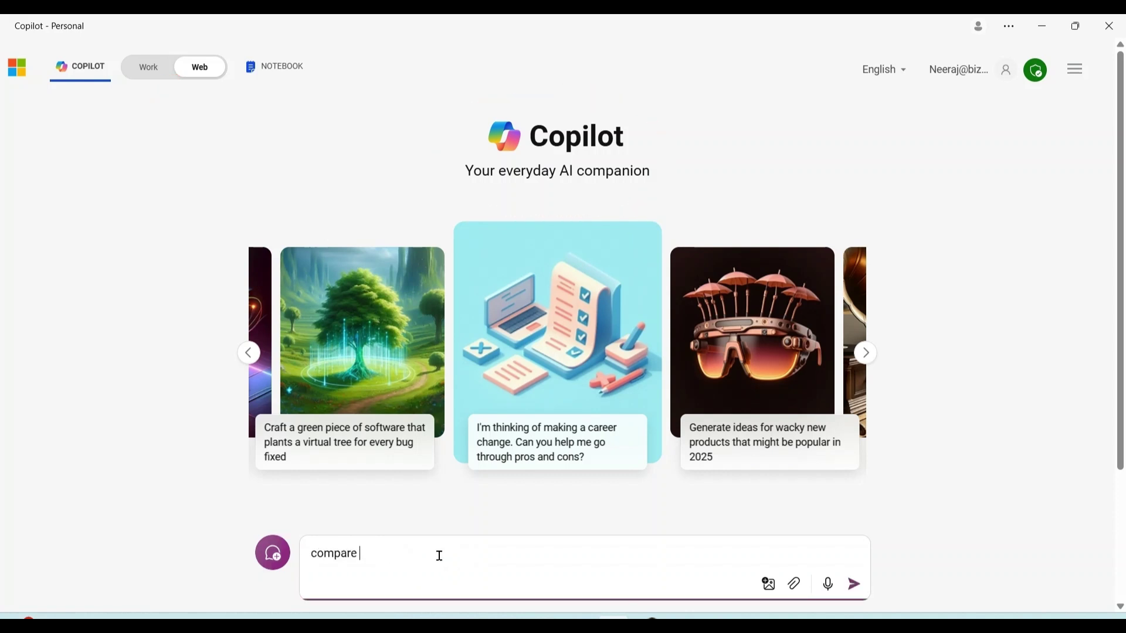